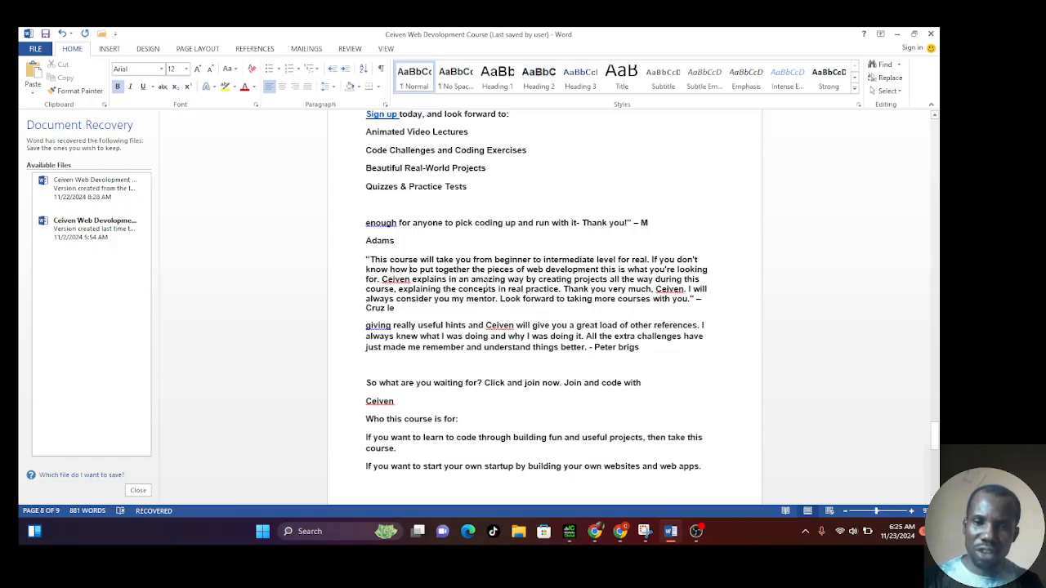
- Apply Capitalize Each Word to the testimonial paragraph beginning "This course will take you from beginner" and clear its formatting
triple_click(524, 283)
double_click(524, 283)
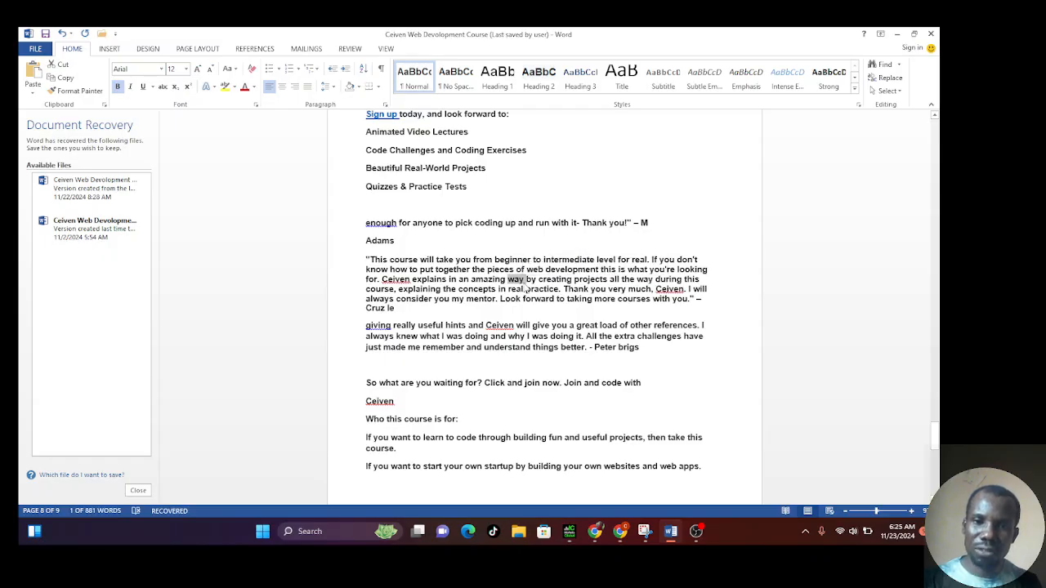
left_click(475, 276)
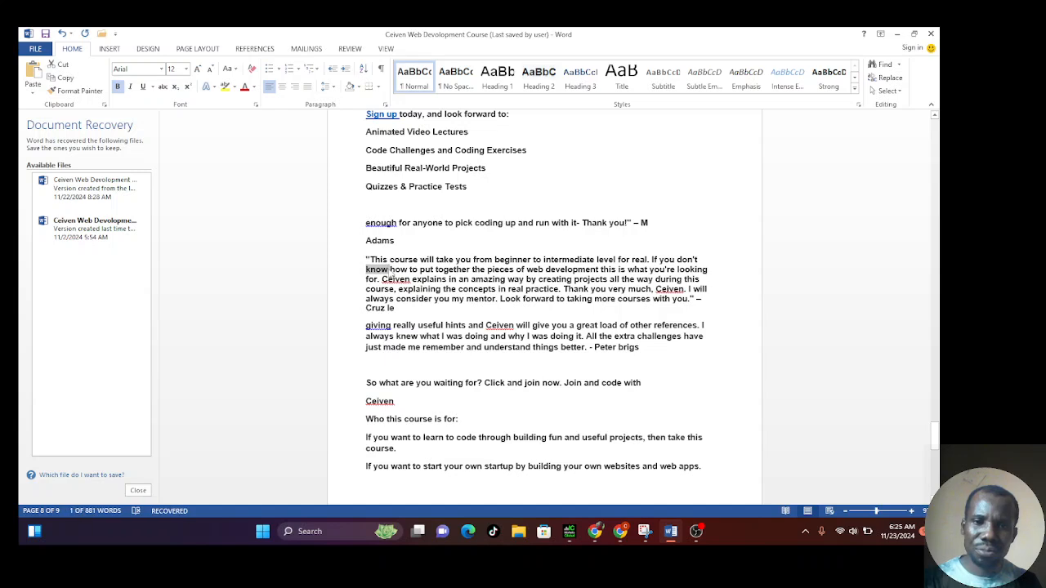
triple_click(389, 269)
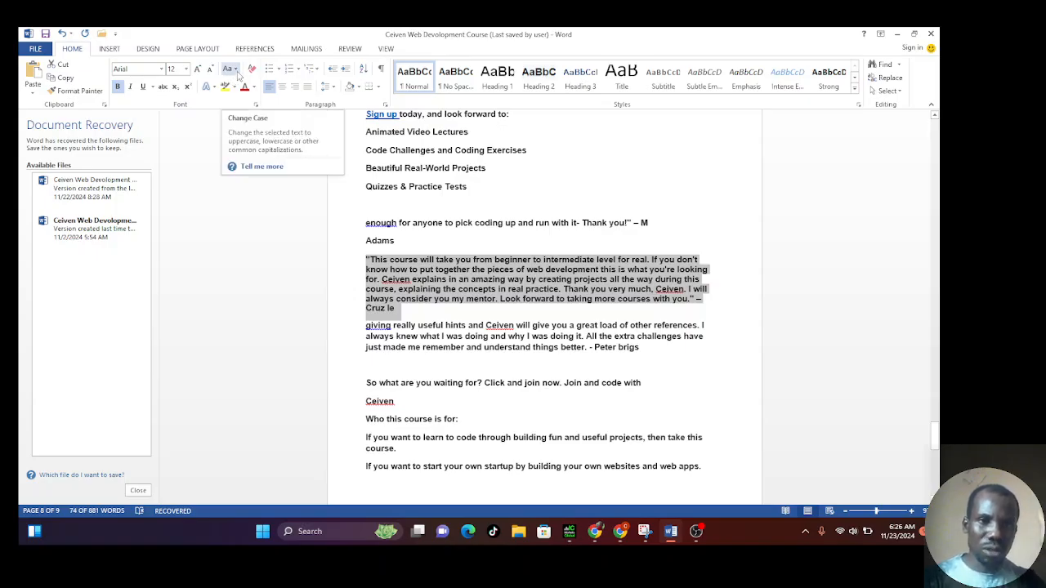
left_click(236, 69)
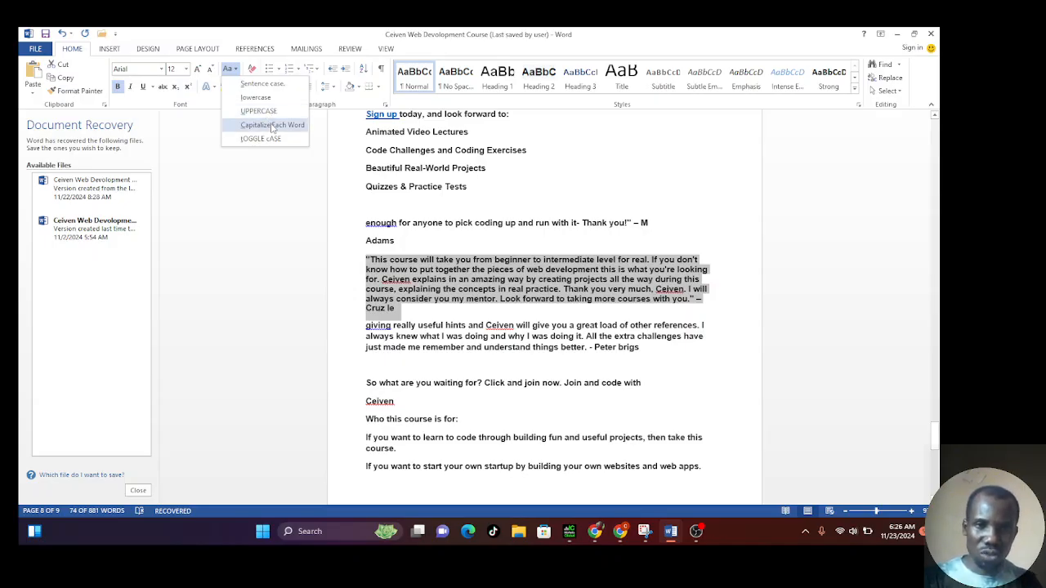
left_click(272, 125)
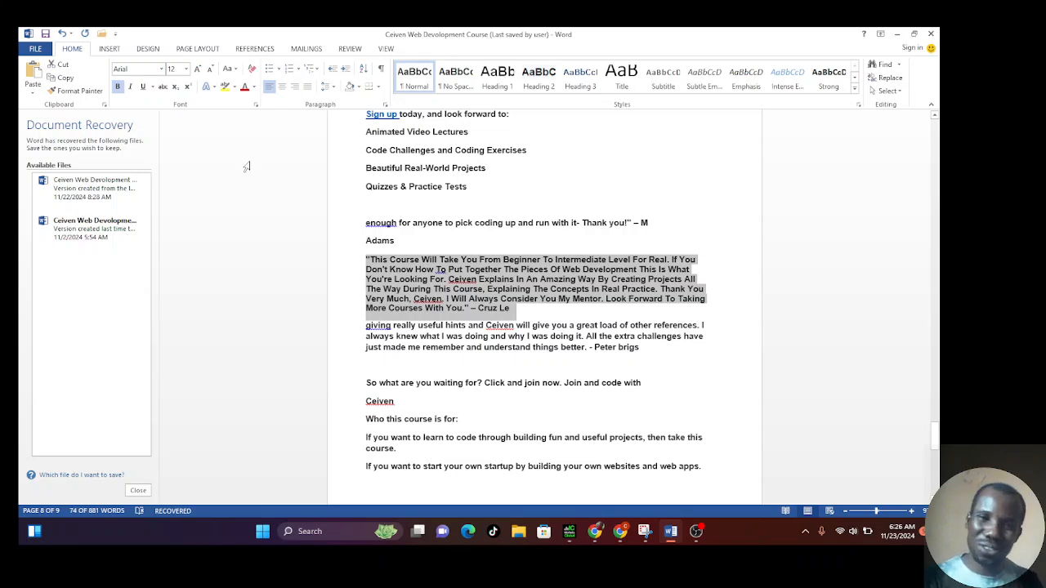
left_click(251, 73)
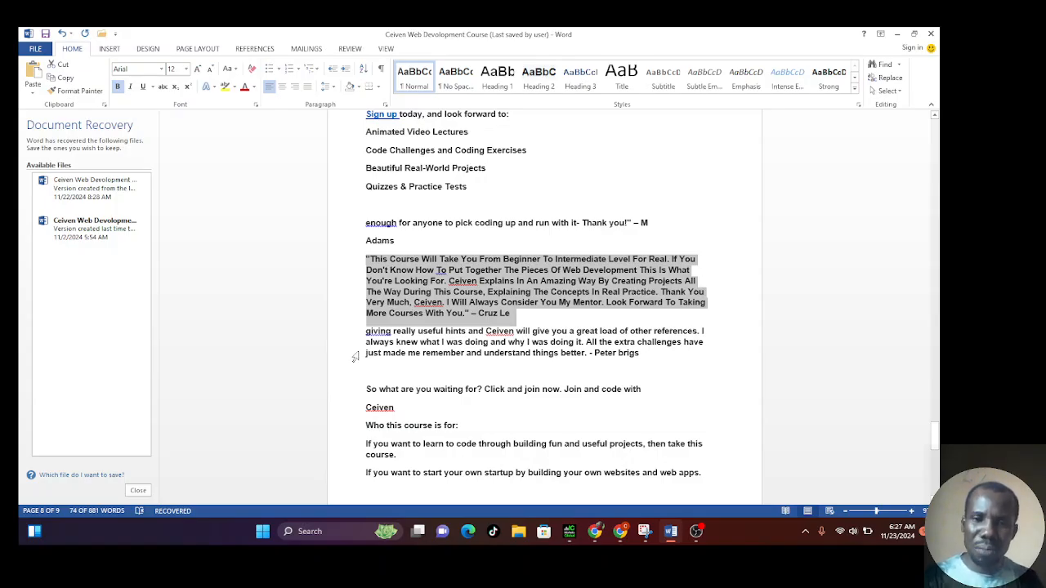
left_click(520, 294)
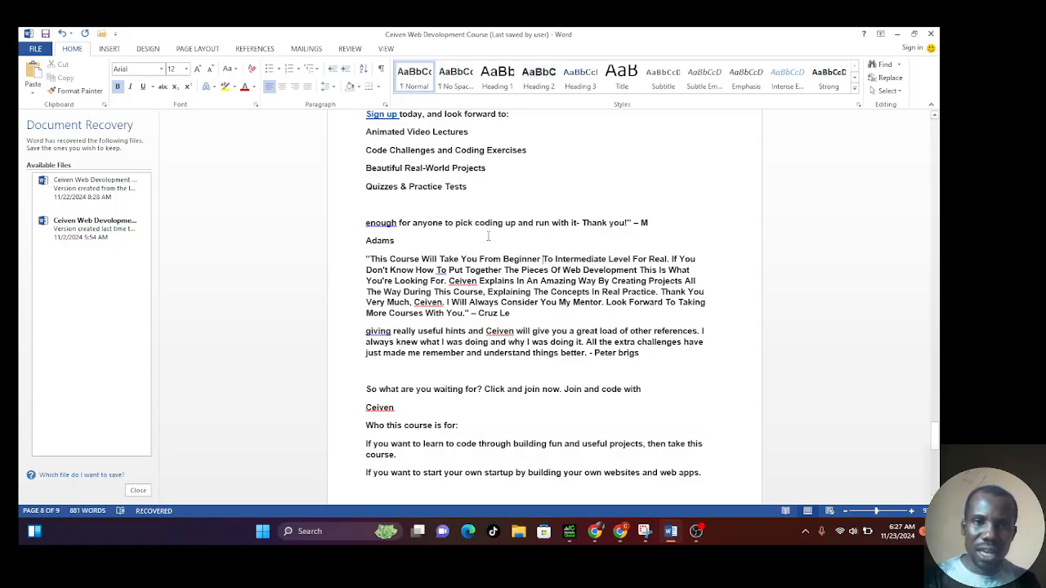
- Make the testimonial a round-bulleted list, splitting it before "To Intermediate Level", "To Put Together" and "This Is What You're Looking For"
left_click(279, 71)
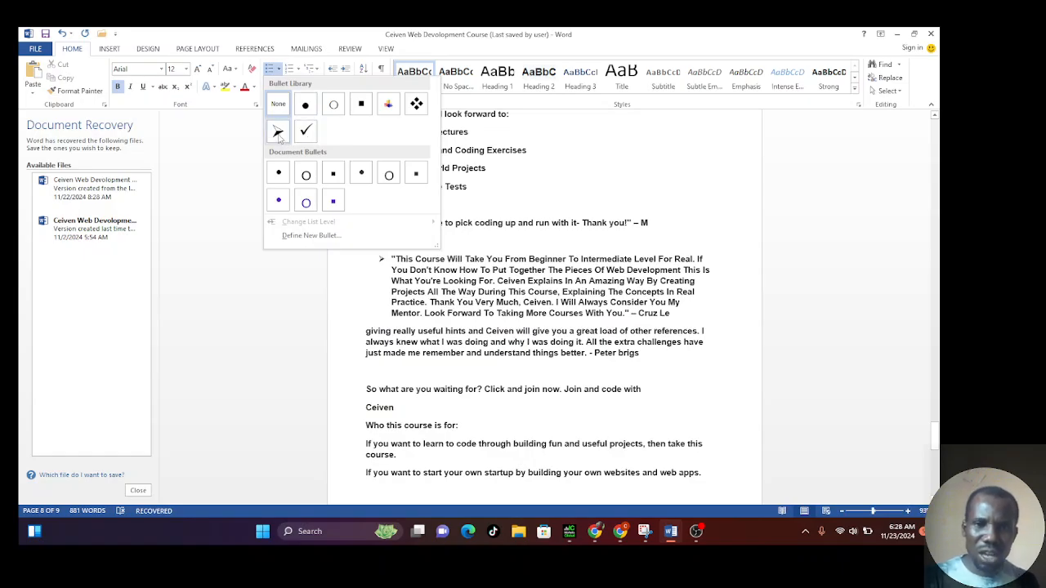
left_click(312, 109)
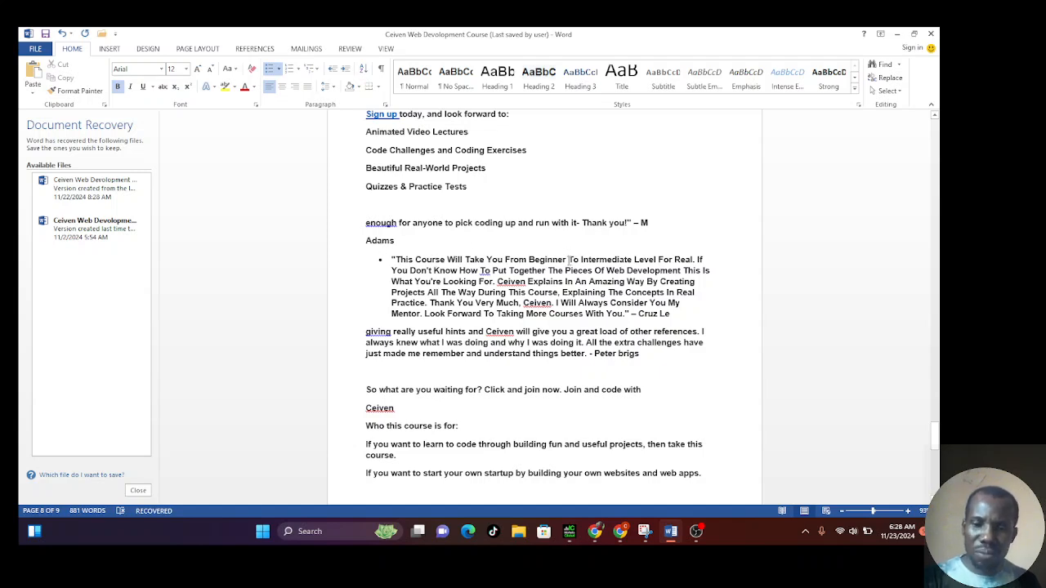
left_click(570, 260)
key("Return")
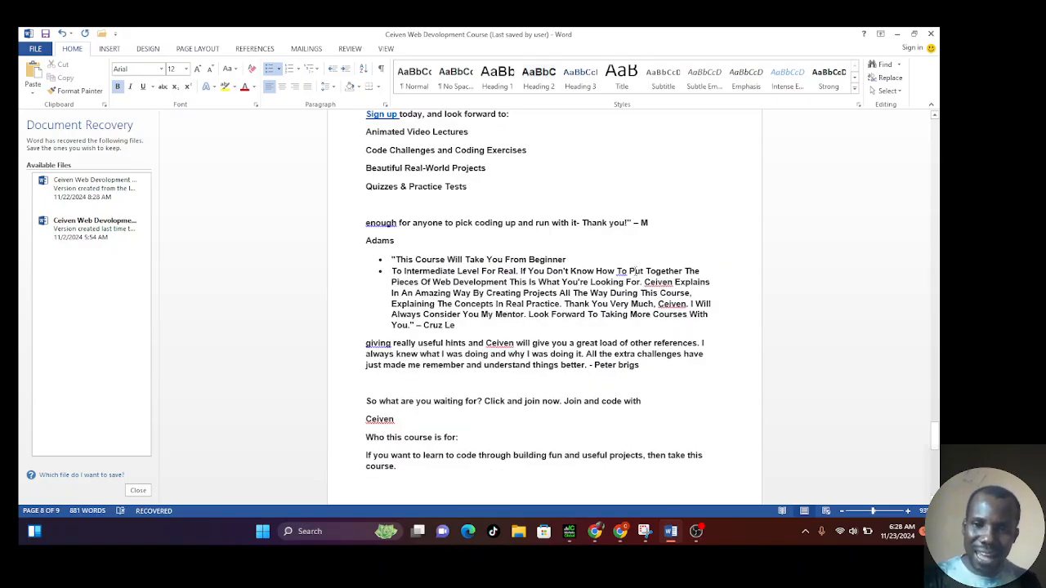
left_click(617, 270)
key("Return")
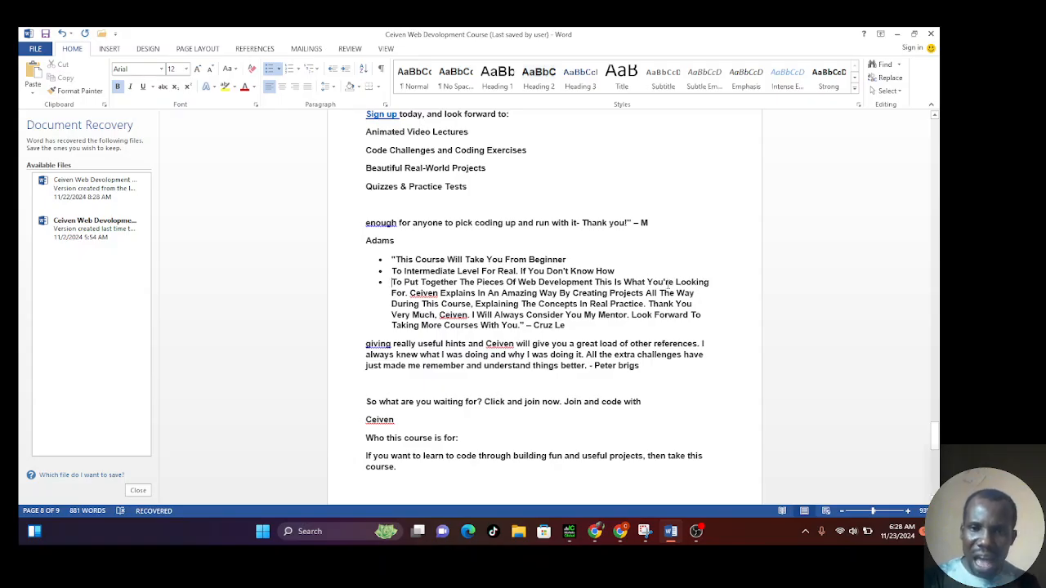
left_click(594, 283)
key("Return")
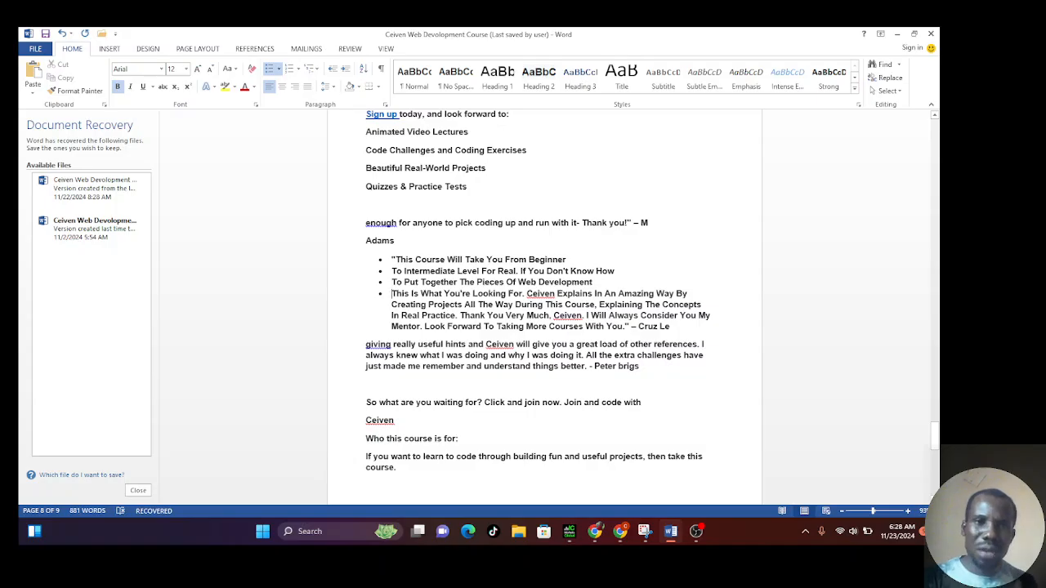
- Remove the bullet from the last list item, starting "This Is What You're Looking For", leaving it as an indented paragraph
left_click(300, 70)
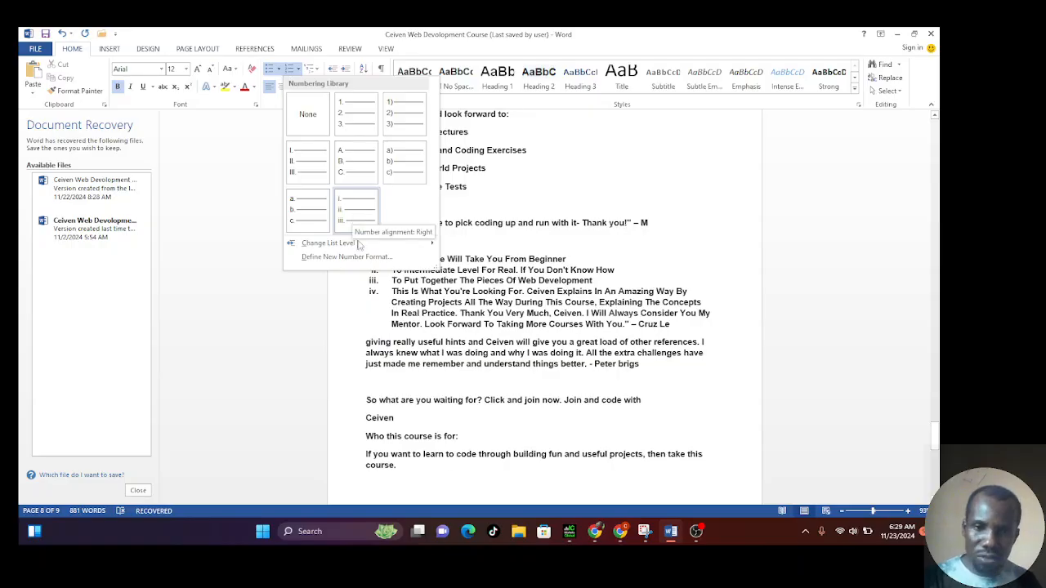
left_click(405, 302)
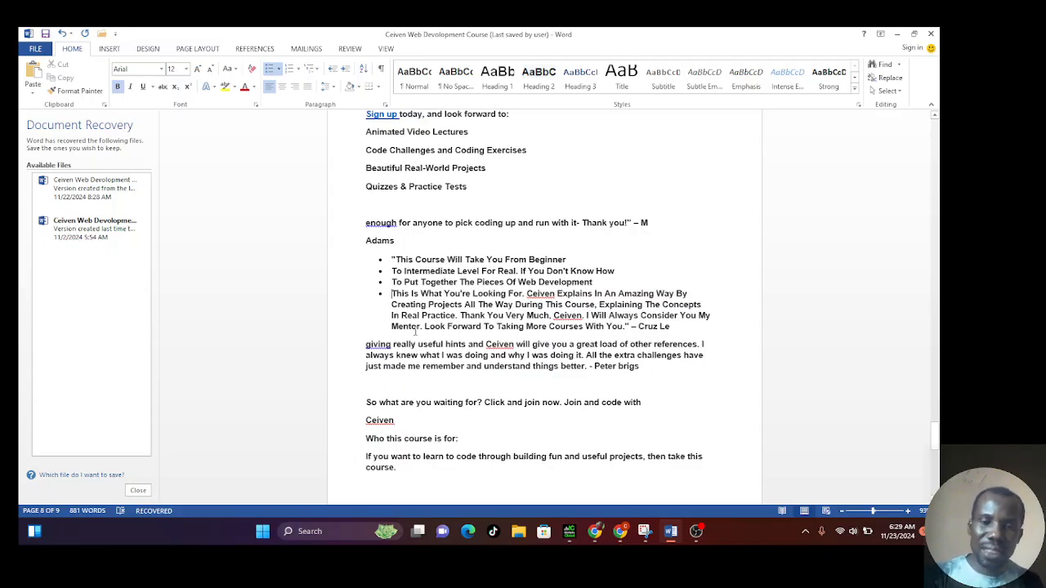
key("BackSpace")
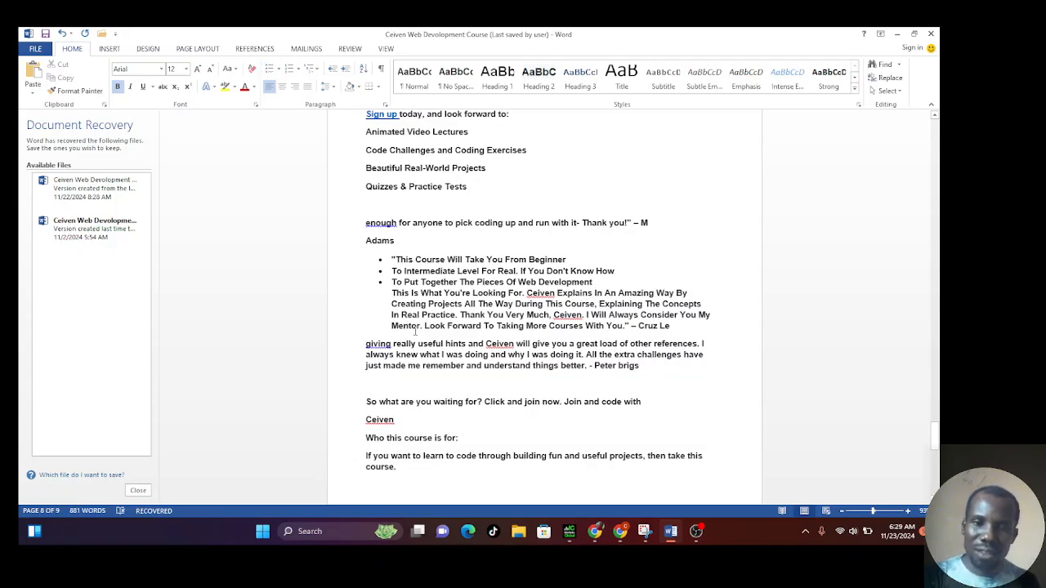
key("BackSpace")
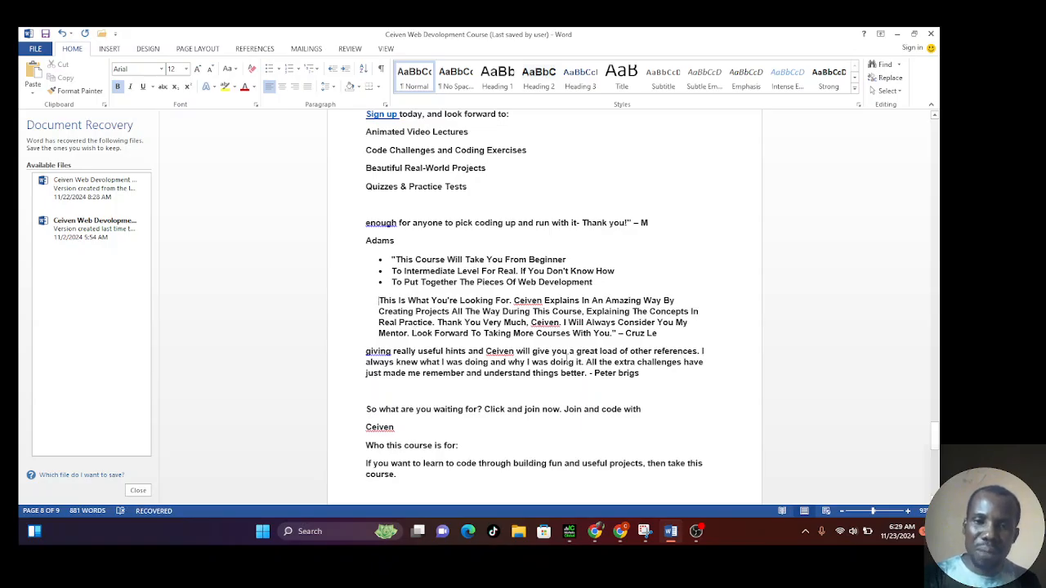
- Start a new paragraph at "By Creating Projects" and delete the extra blank lines above it
left_click(663, 299)
key("Return")
key("Return")
key("Return")
key("Return")
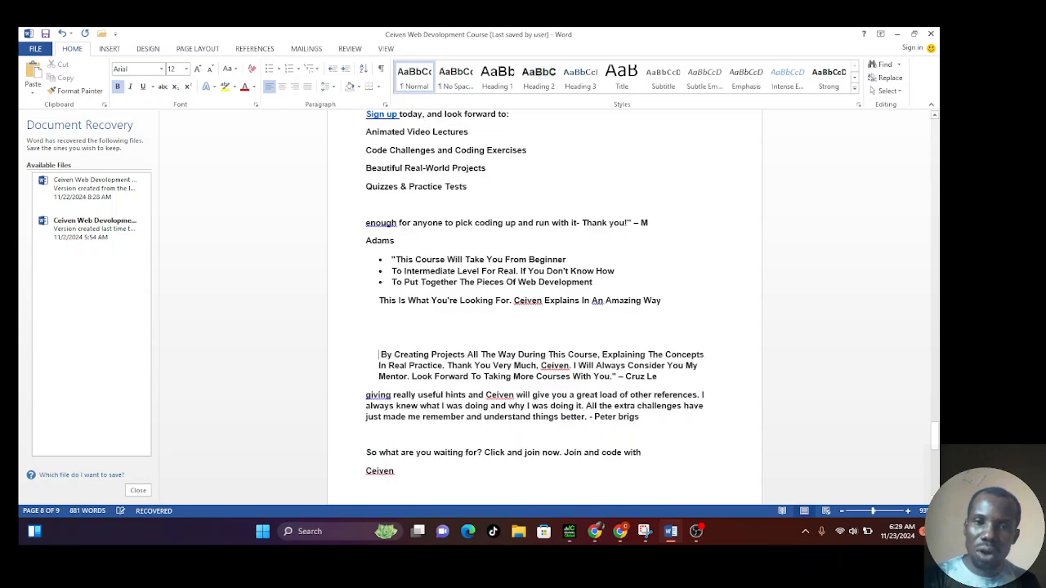
key("Return")
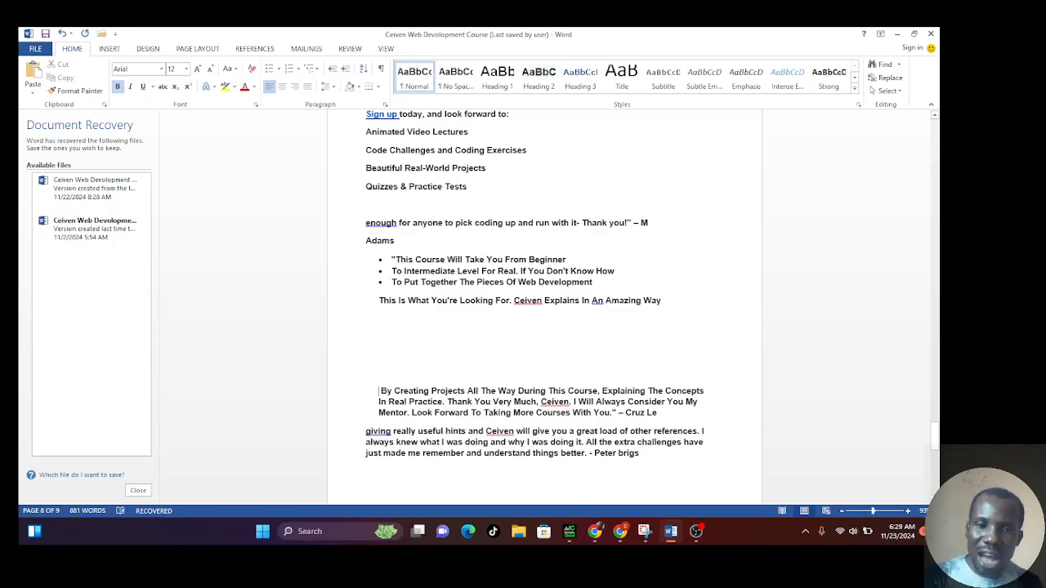
key("BackSpace")
key("BackSpace")
key("BackSpace")
key("BackSpace")
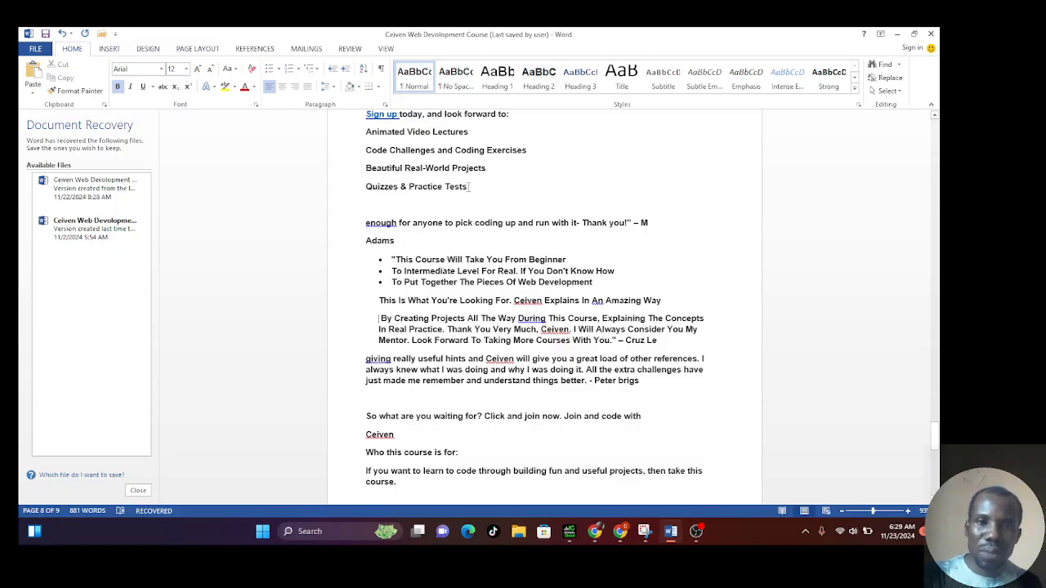
- Format "Sign up" and "today, and look forward to:" as two separate centered lines in the Title style
left_click(399, 113)
key("Return")
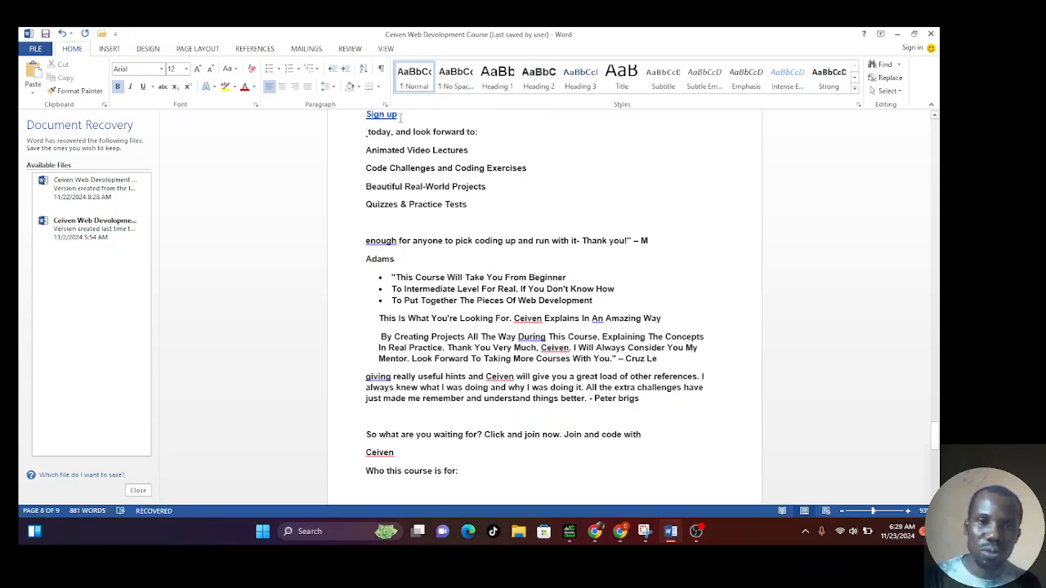
left_click_drag(392, 136, 366, 121)
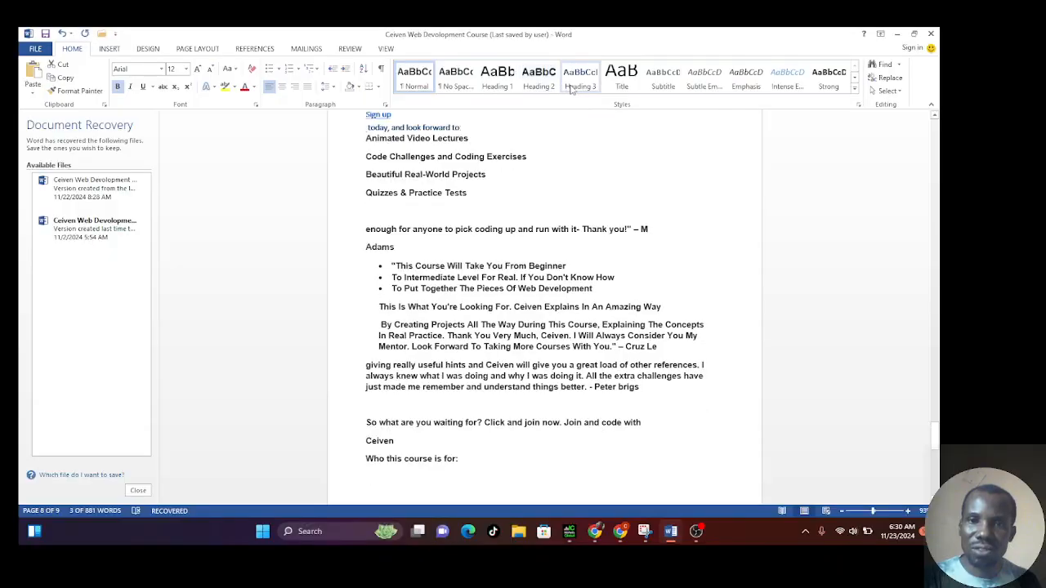
left_click(617, 90)
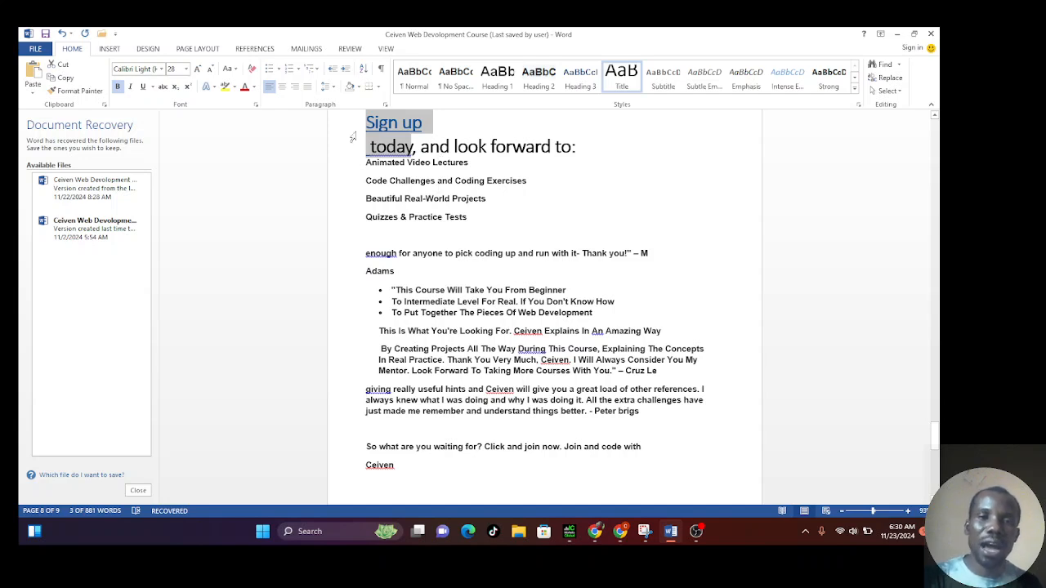
left_click(284, 90)
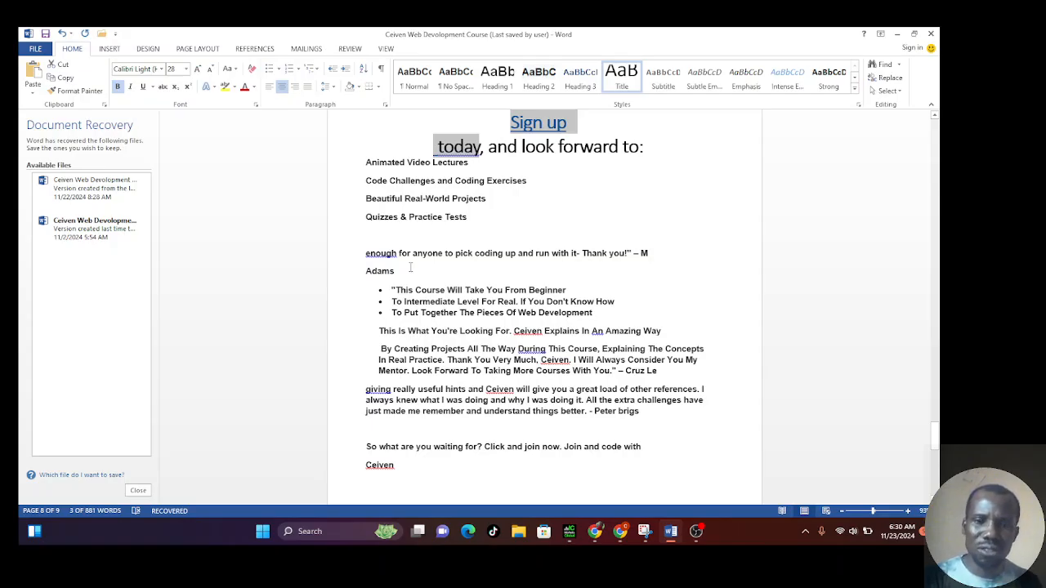
- Indent the "Animated Video Lectures" line by one tab stop
left_click(368, 167)
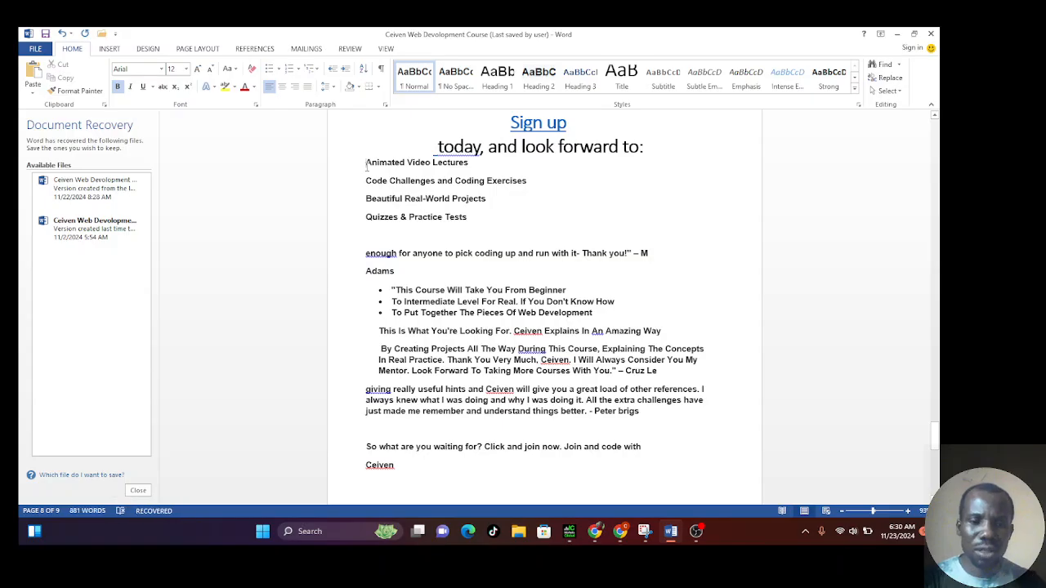
key("Tab")
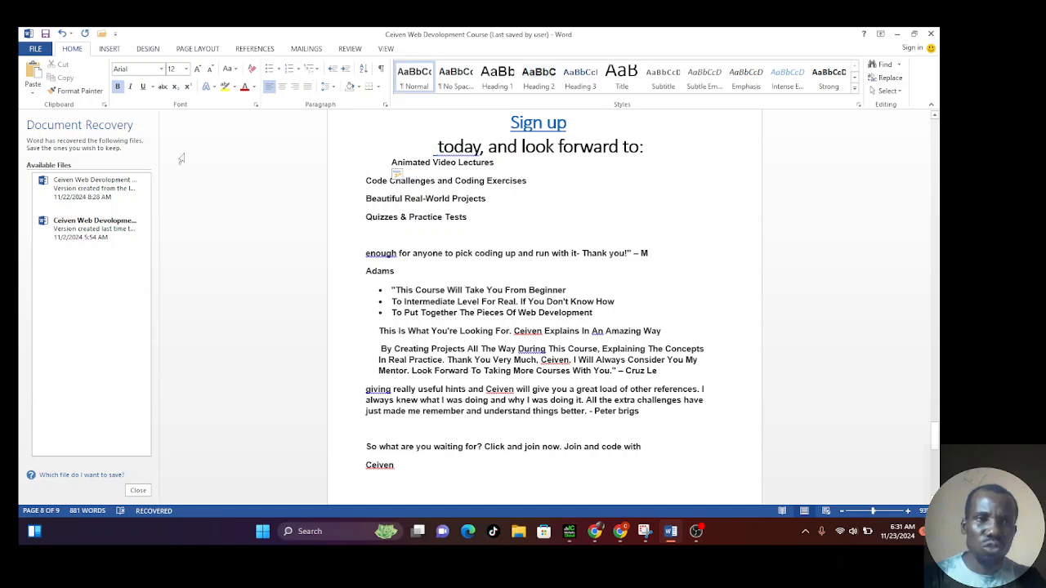
left_click(109, 50)
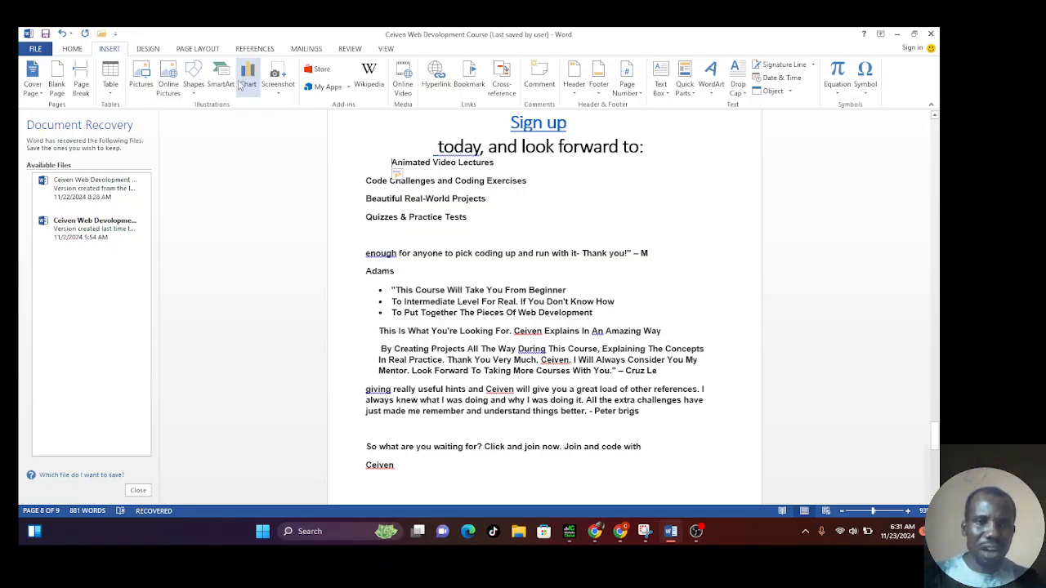
left_click(72, 49)
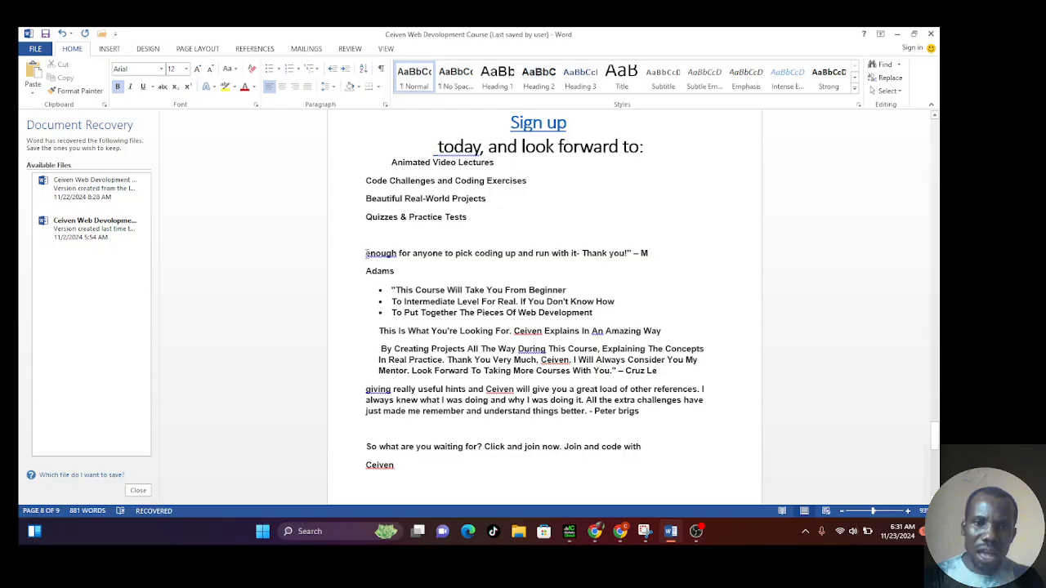
left_click_drag(366, 254, 592, 314)
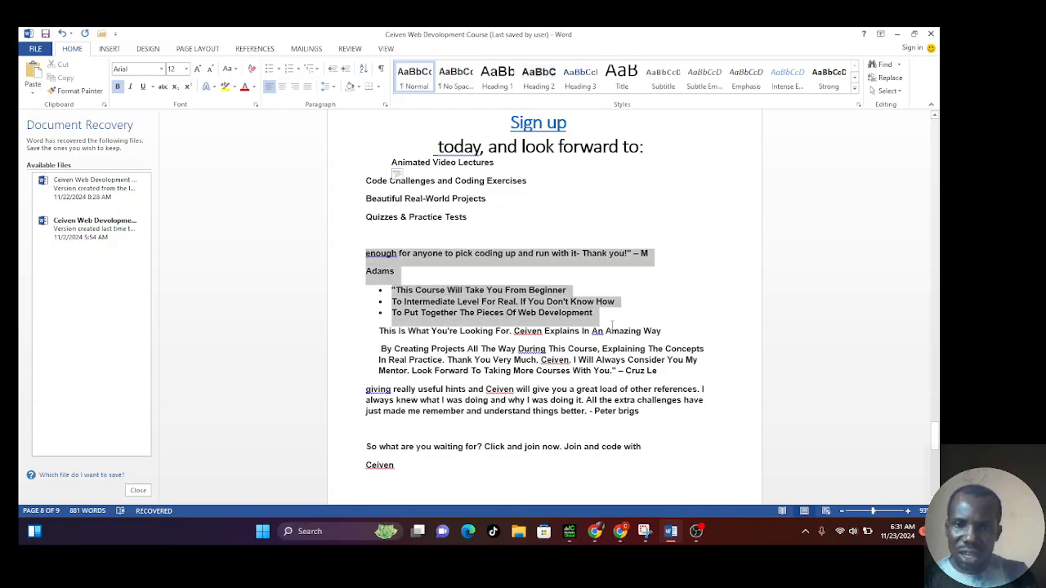
left_click_drag(658, 327, 664, 331)
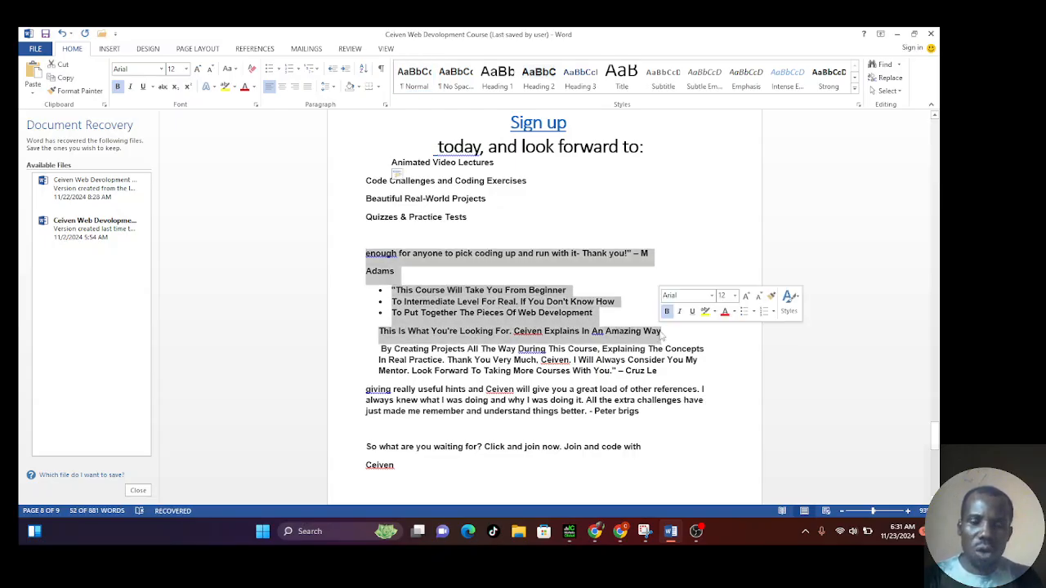
left_click(512, 389)
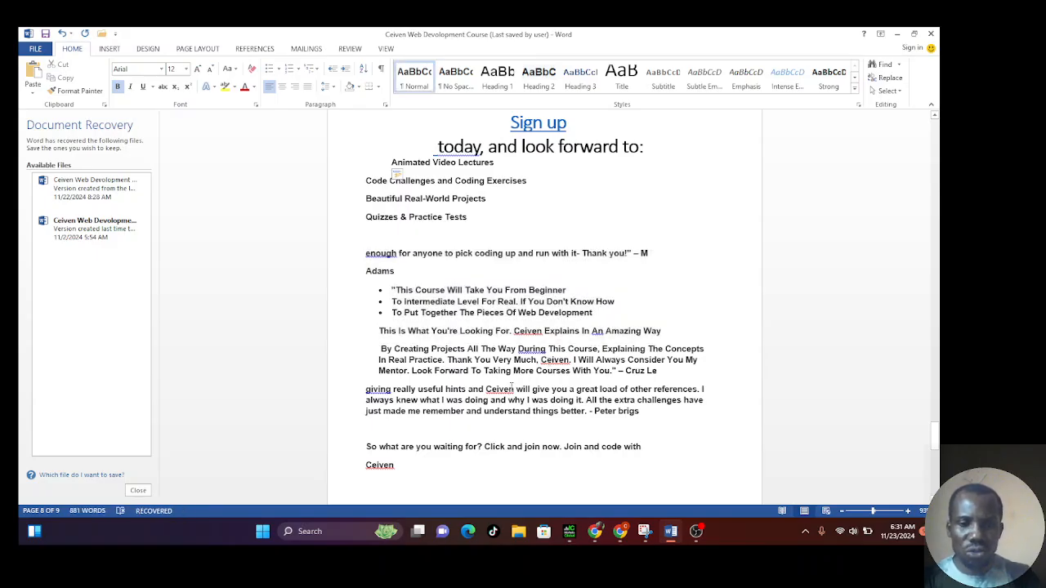
- Try to set the line spacing of the whole document to 1.15
key("ctrl+a")
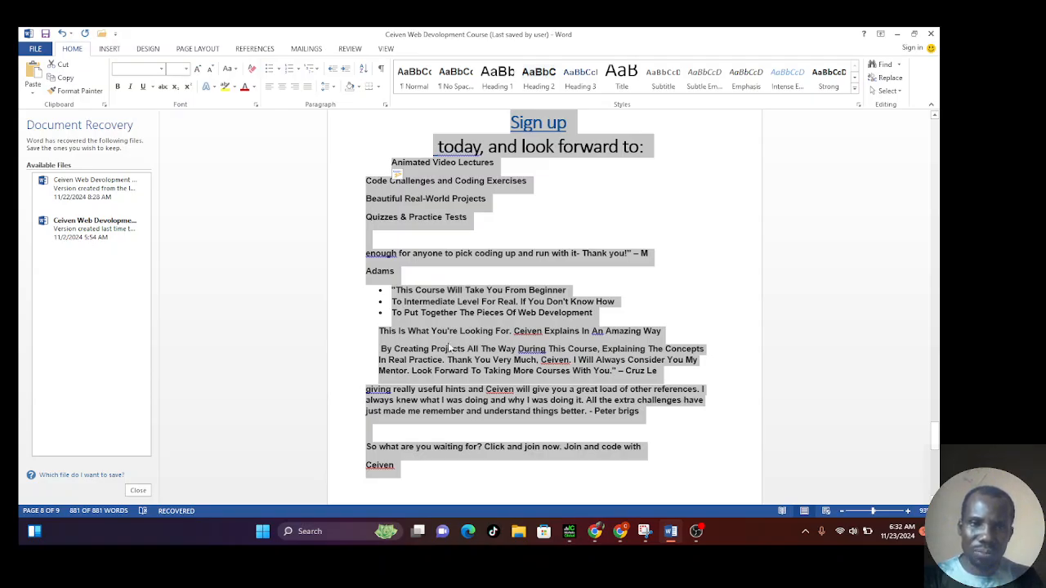
left_click(332, 88)
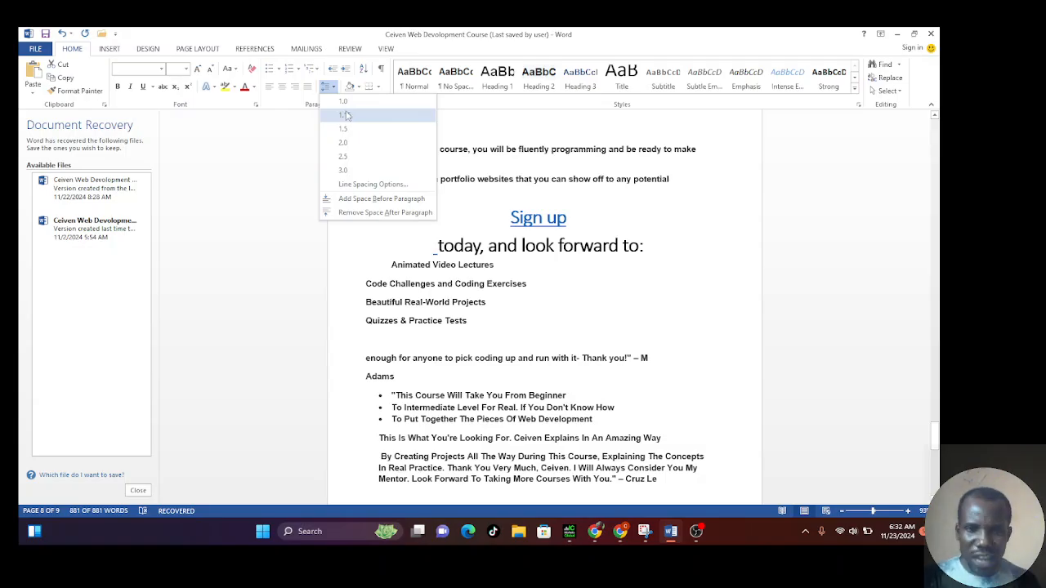
left_click(367, 119)
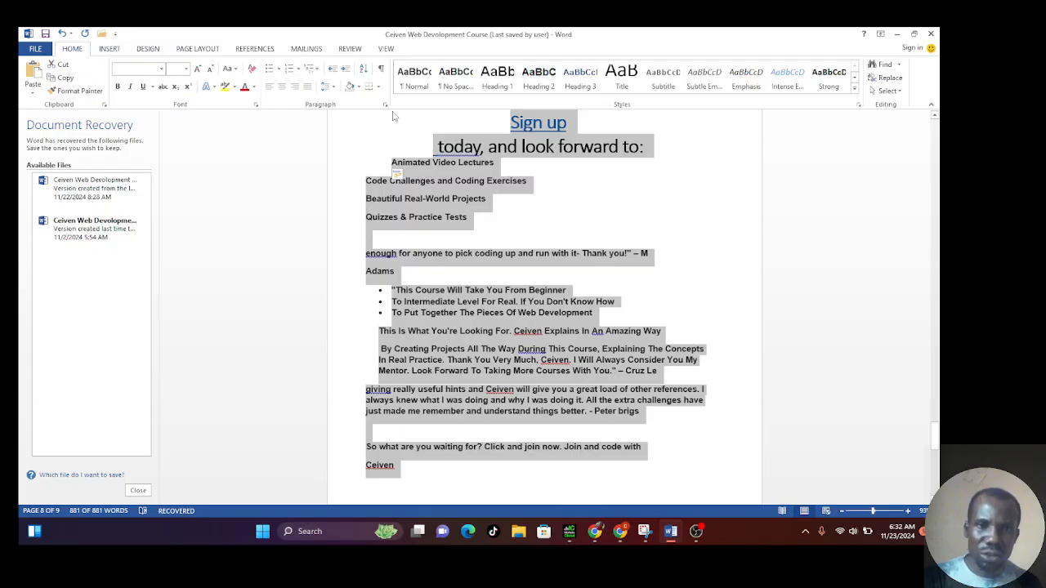
left_click(379, 88)
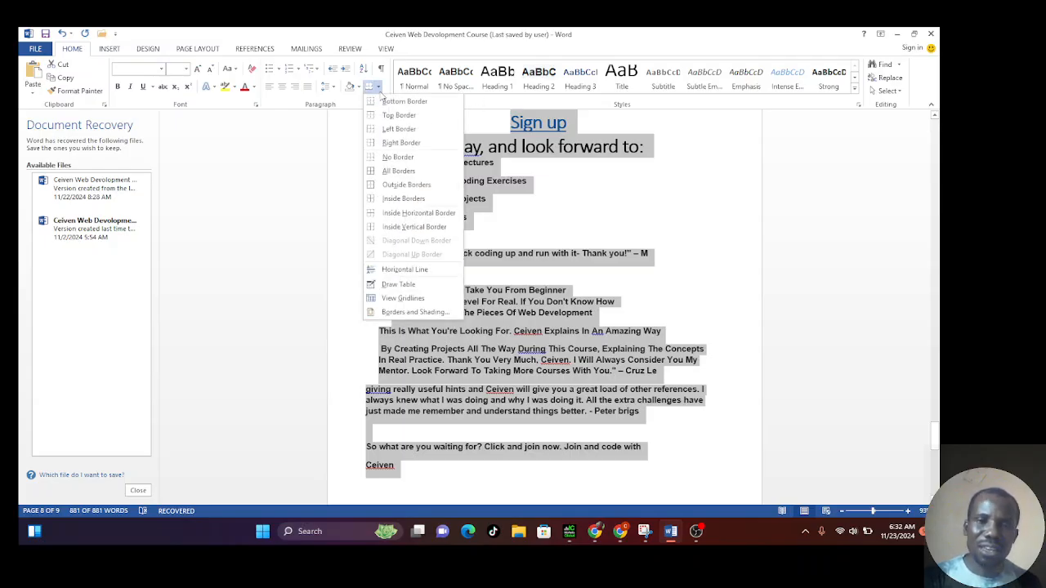
left_click(379, 89)
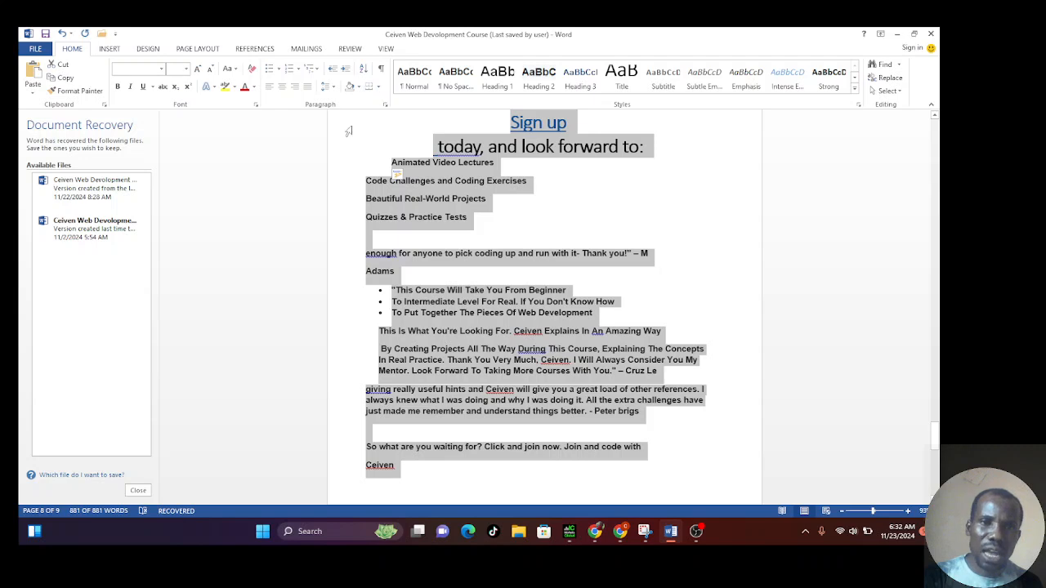
- Display the full list of styles and examine the indentation and line spacing options for the "Beautiful Real-World Projects" line
left_click(426, 198)
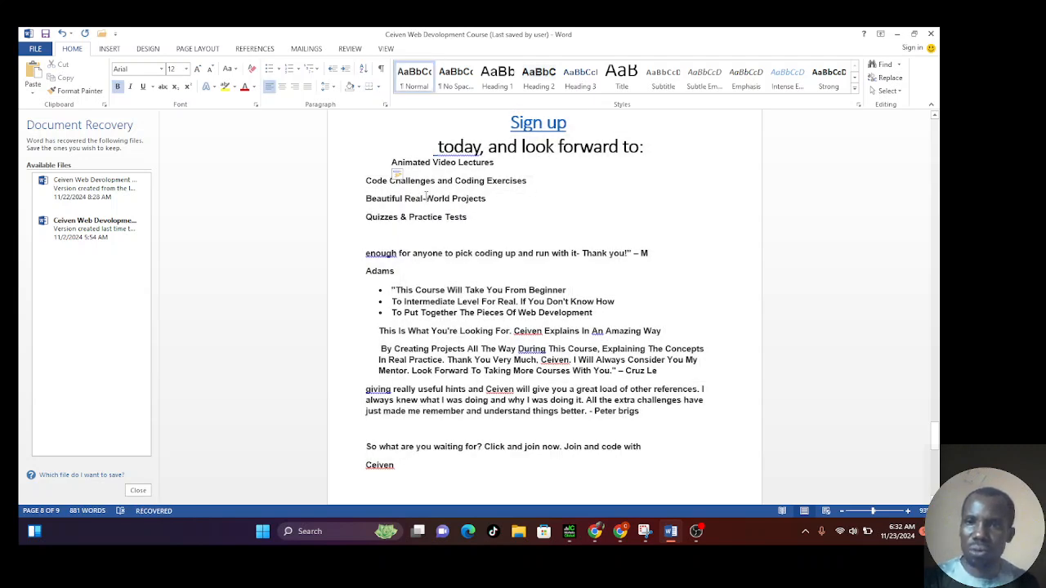
left_click(858, 106)
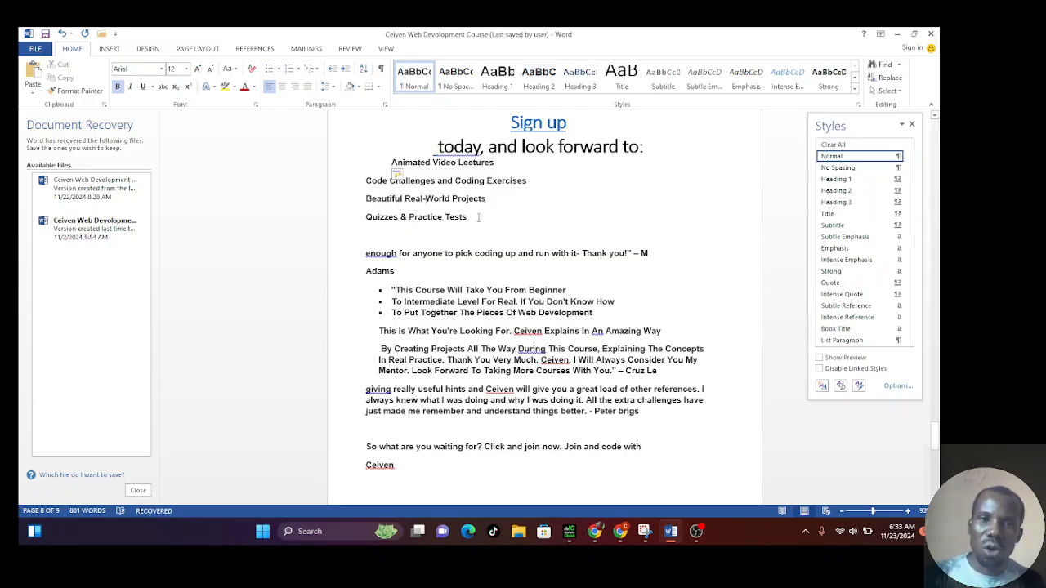
left_click(333, 92)
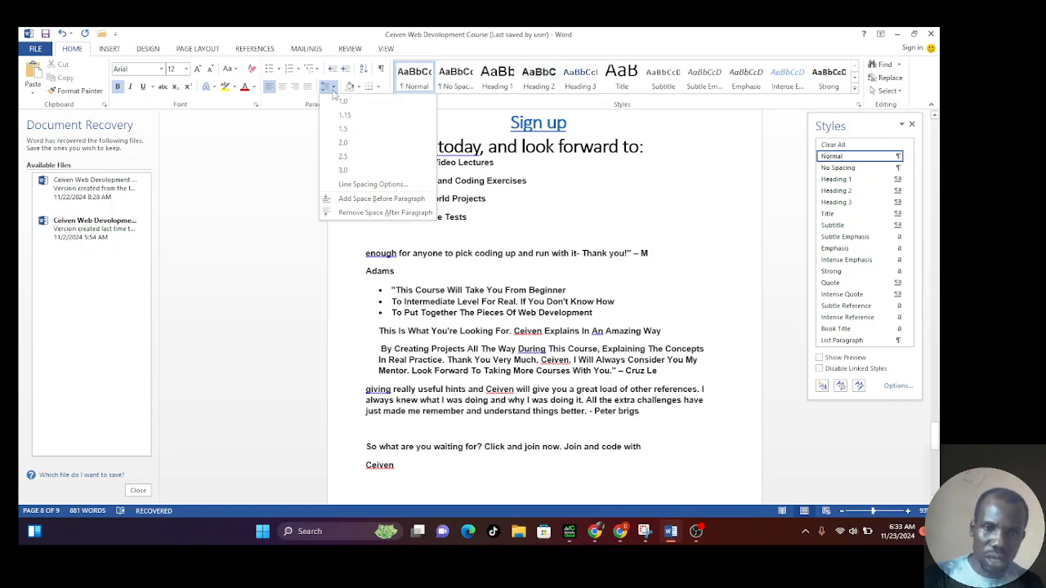
left_click(370, 186)
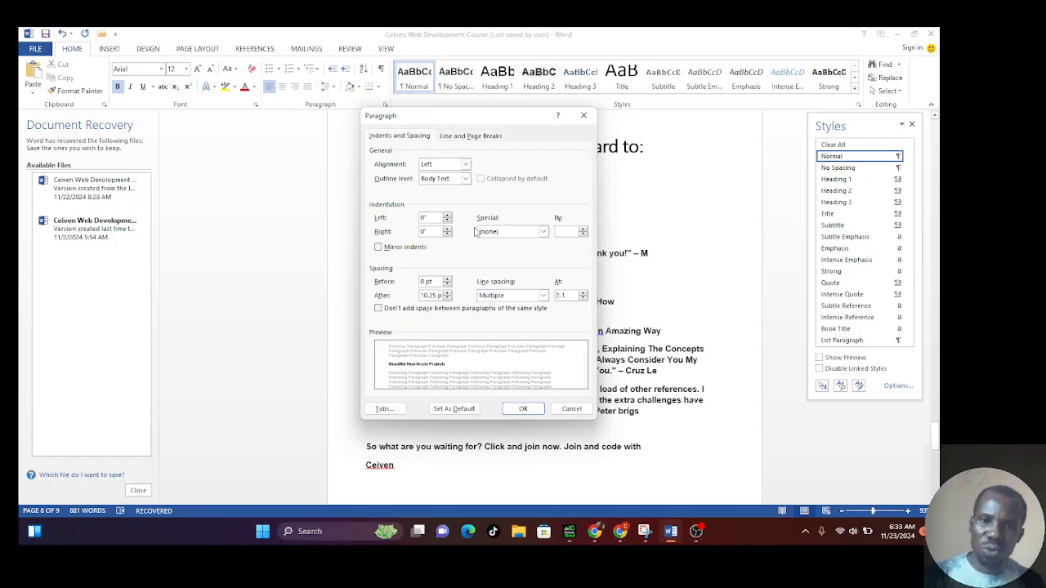
left_click(584, 116)
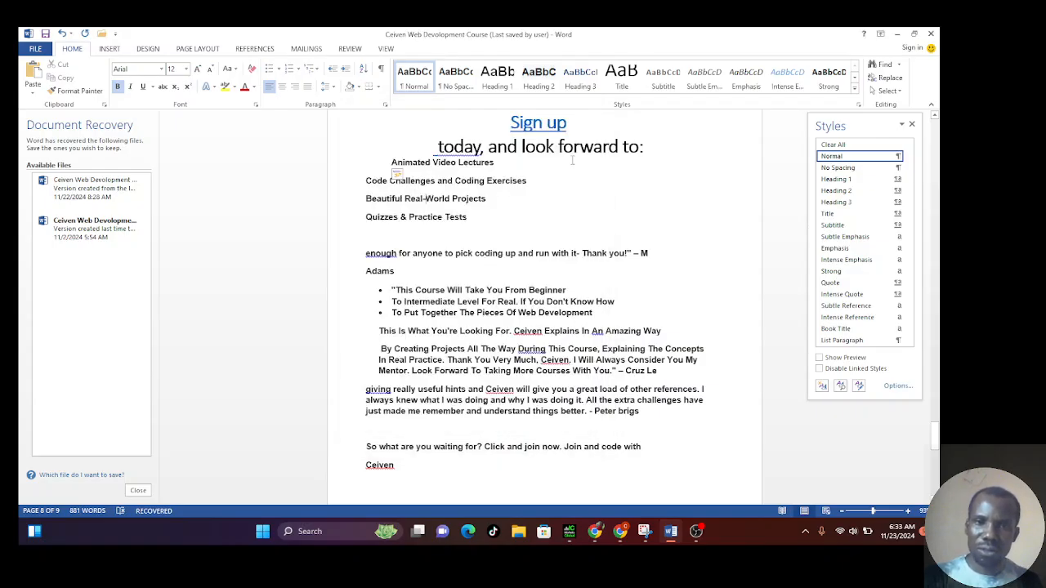
- Select the paragraph beginning "enough for anyone to pick coding up" and examine the shading colors and border options available for it
triple_click(366, 254)
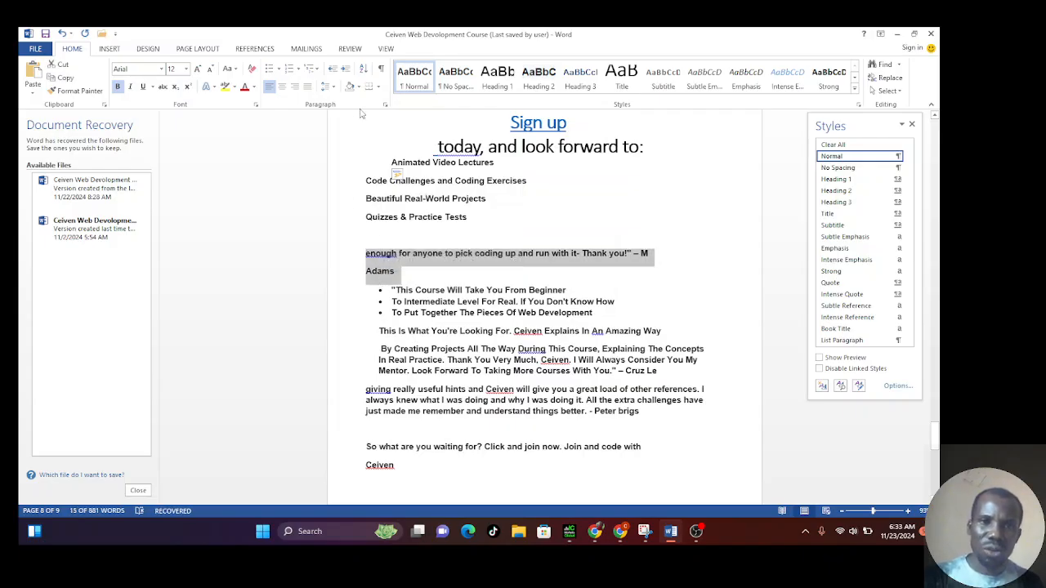
left_click(358, 86)
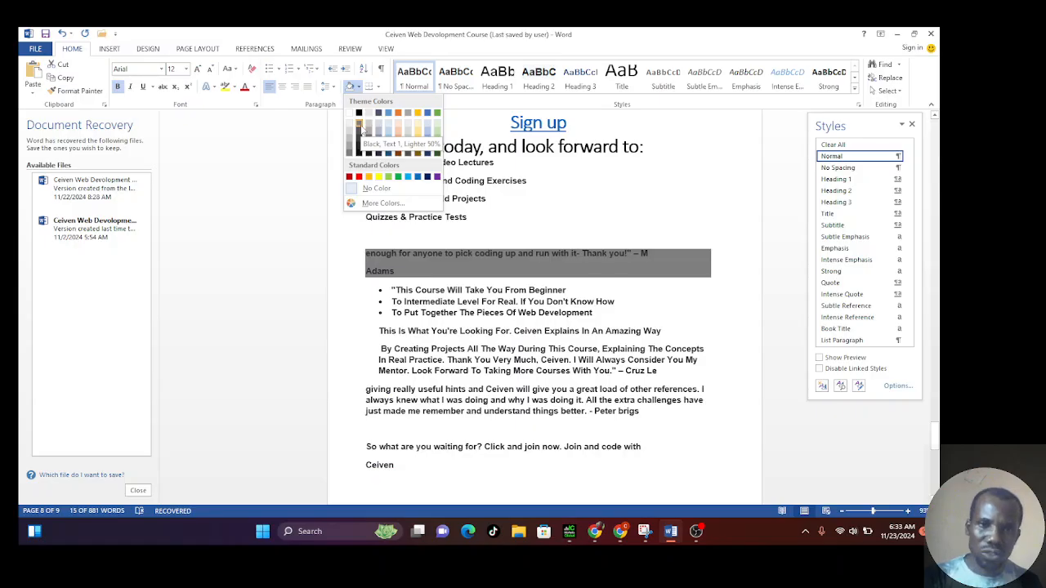
left_click(377, 88)
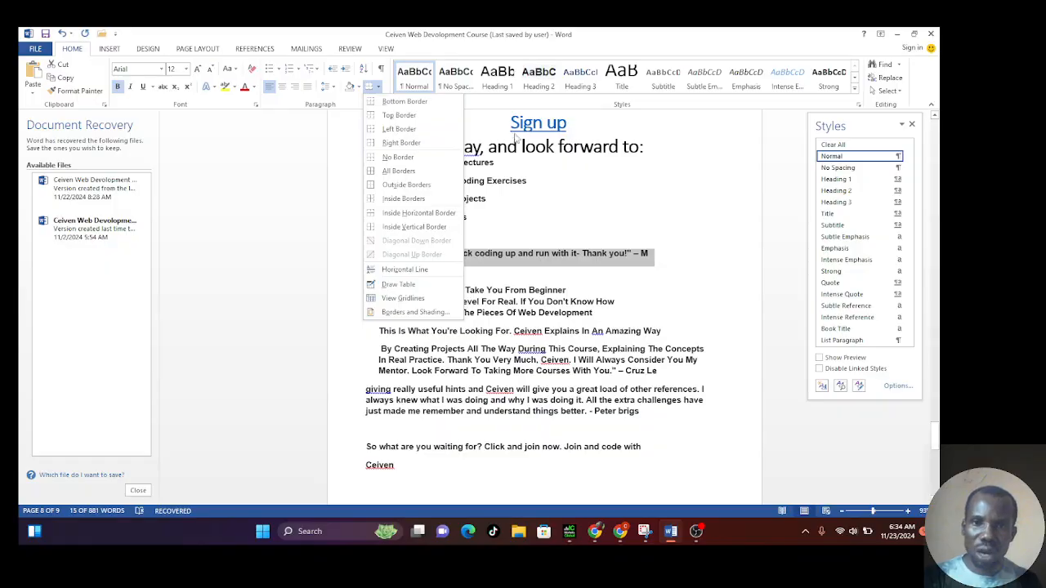
left_click(577, 176)
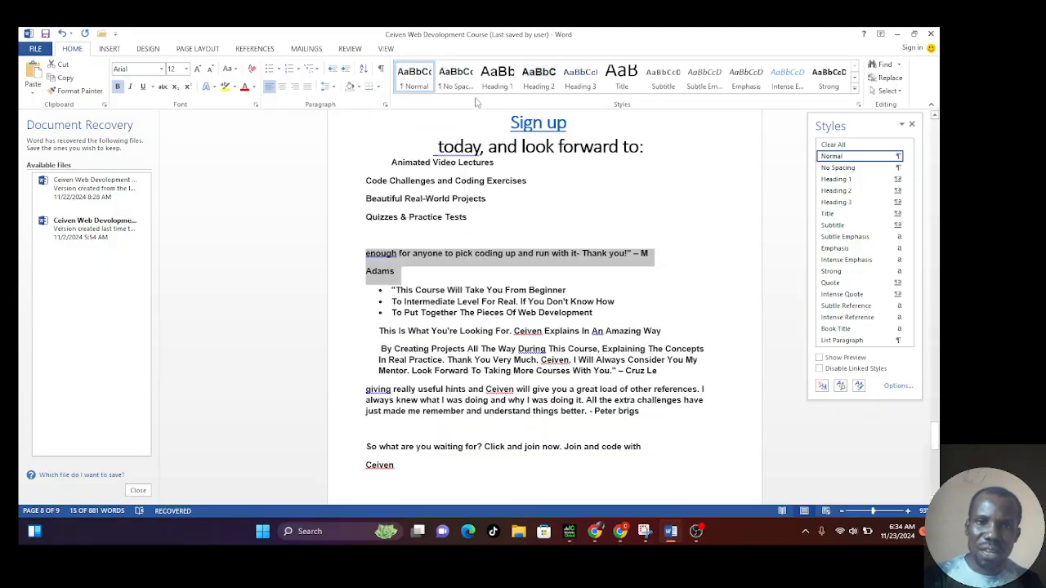